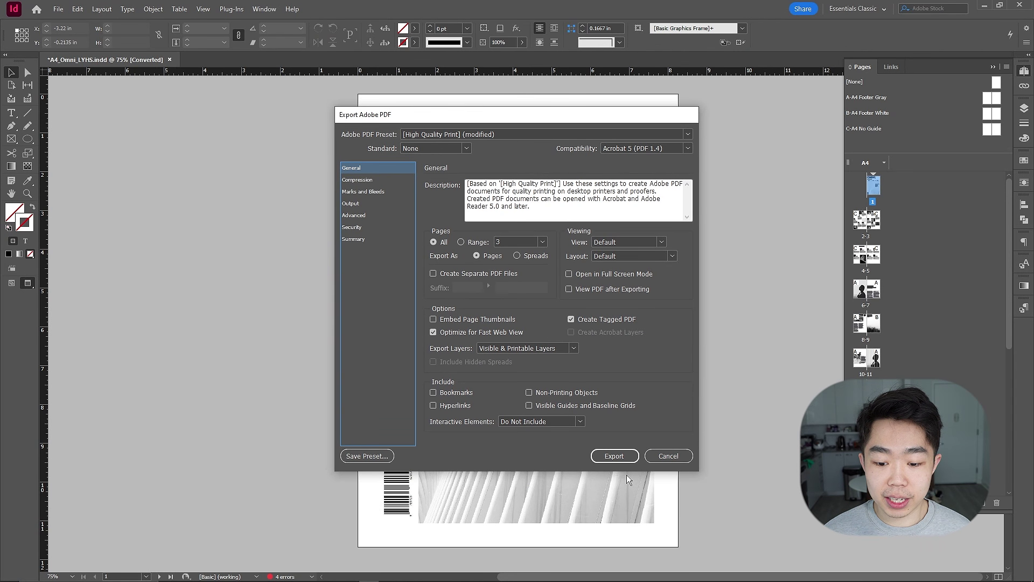
Export all magazine pages as PDF with the modified High Quality Print preset, and start a PDF upload on FlipHTML5's convert page
key("Return")
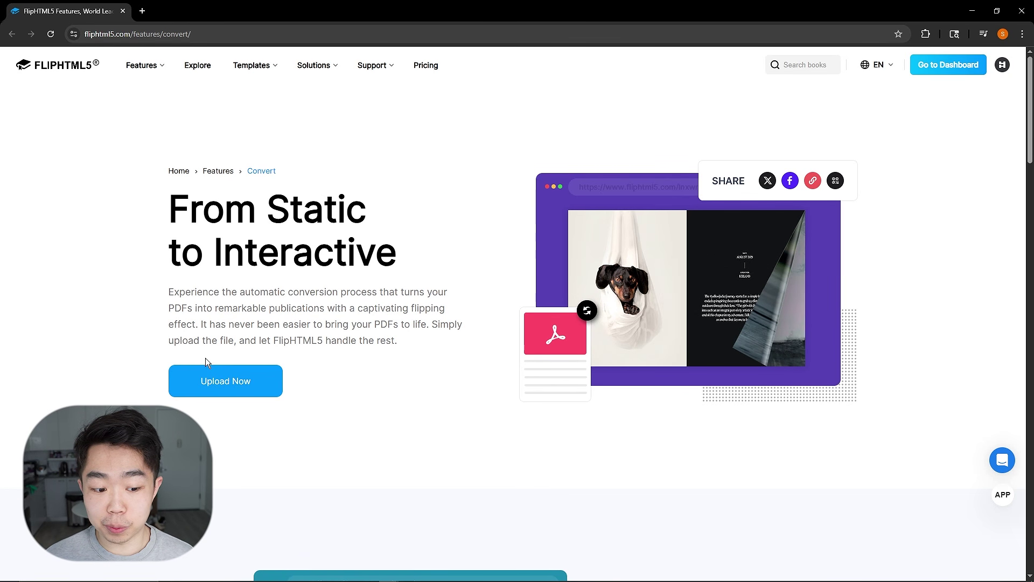
left_click(222, 387)
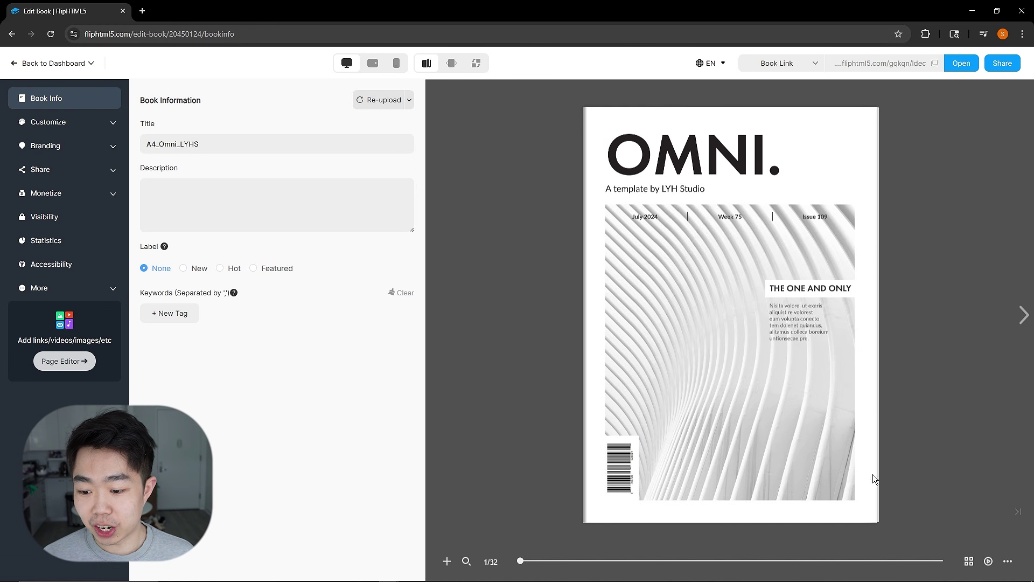
Leaf through the uploaded flipbook from the cover onward, turning pages forward and back to examine the page-flip effect
left_click(861, 335)
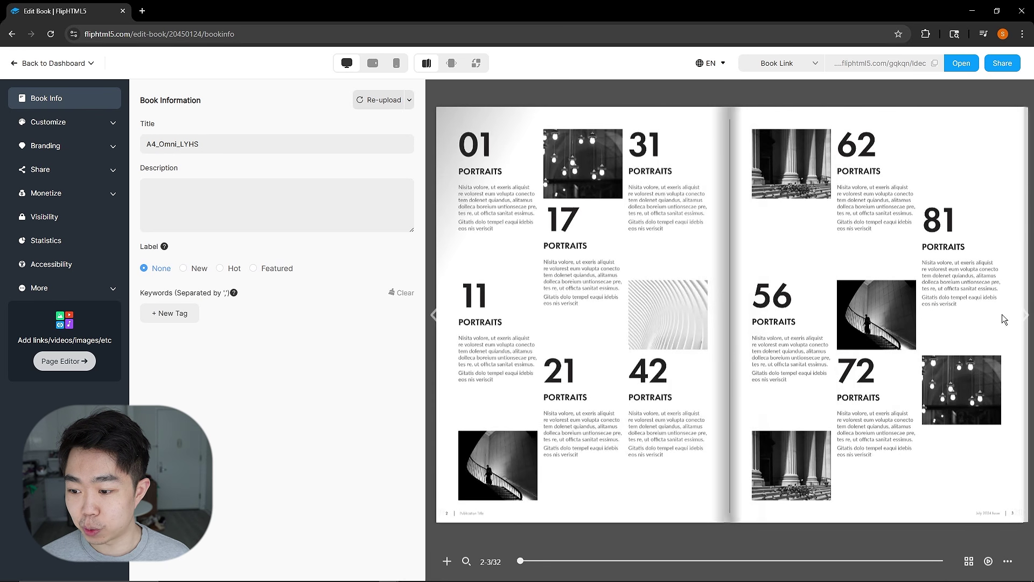
left_click(1023, 325)
left_click(807, 327)
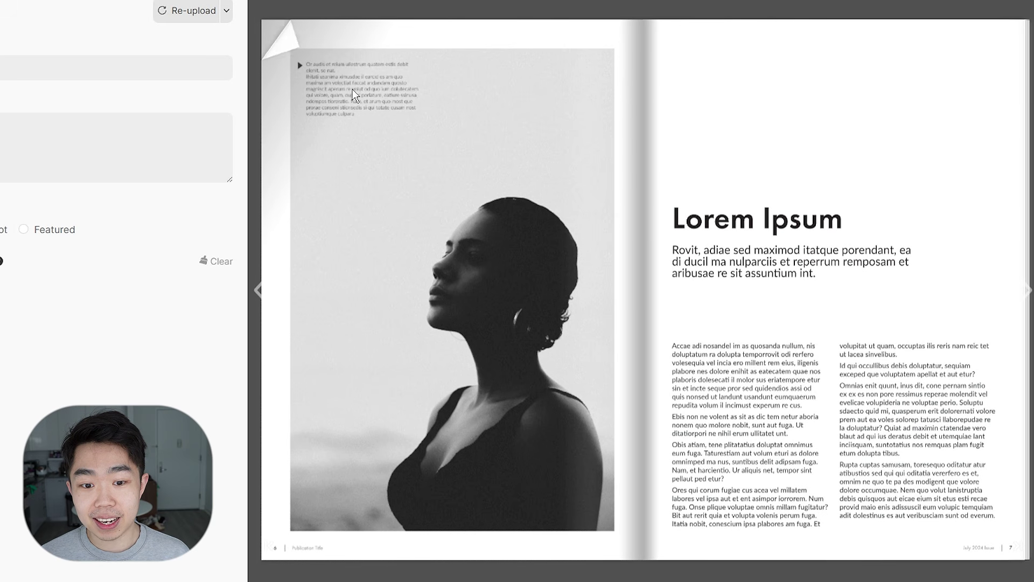
left_click(353, 92)
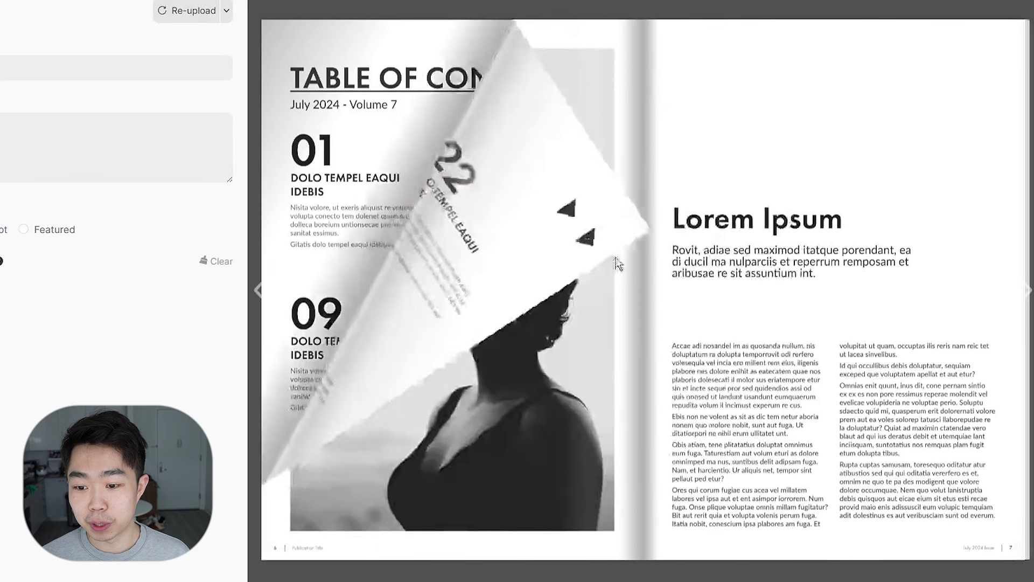
left_click(1021, 428)
left_click_drag(521, 338, 506, 339)
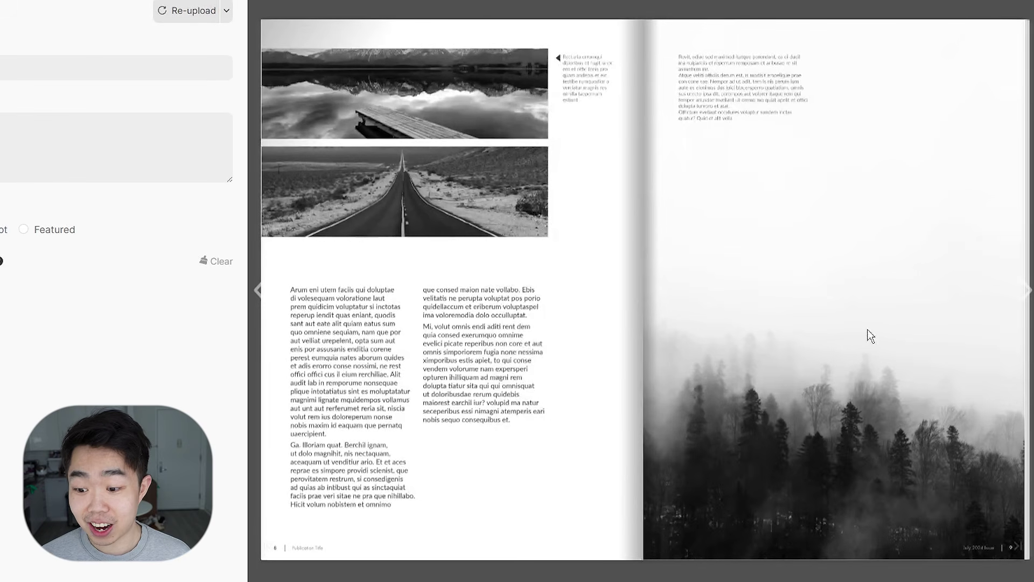
left_click_drag(867, 330, 548, 301)
left_click_drag(847, 296, 518, 256)
left_click(657, 256)
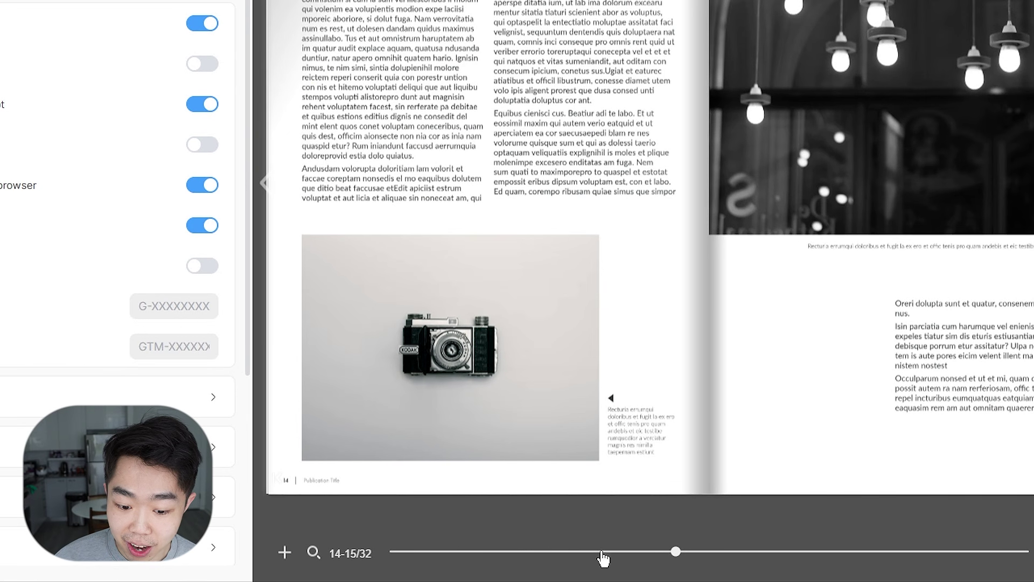
Return to the flipbook's cover, search the book's text and jump to a matching page
left_click(425, 553)
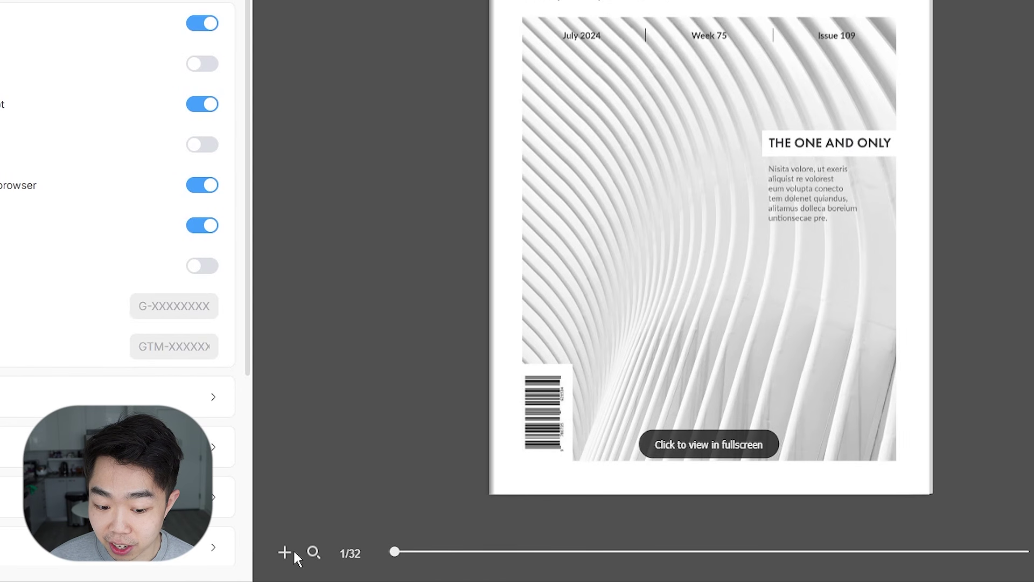
left_click(295, 553)
left_click(314, 552)
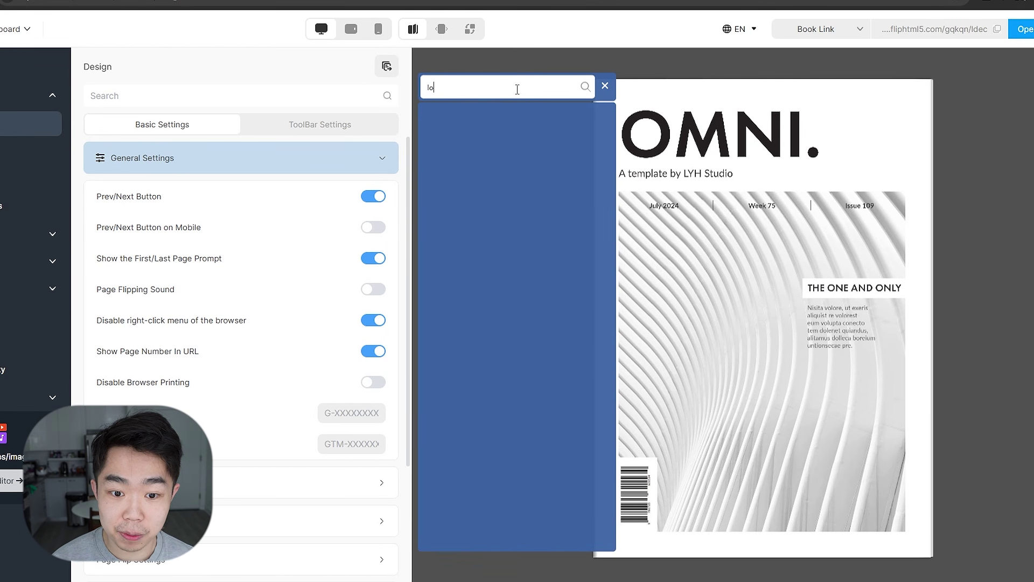
left_click(512, 151)
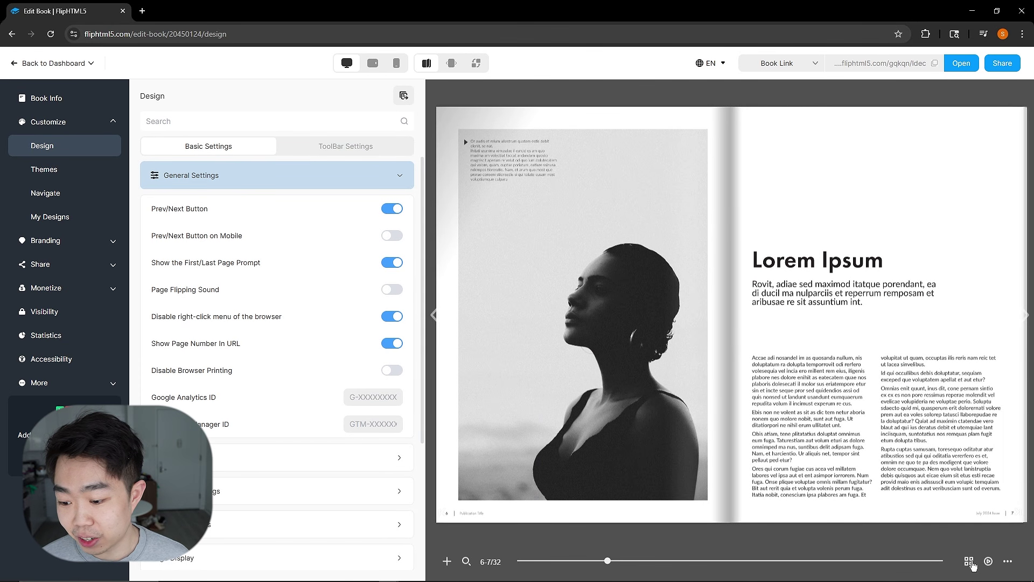
Show the page thumbnails, jump through them to other spreads, and return to the first page
left_click(969, 562)
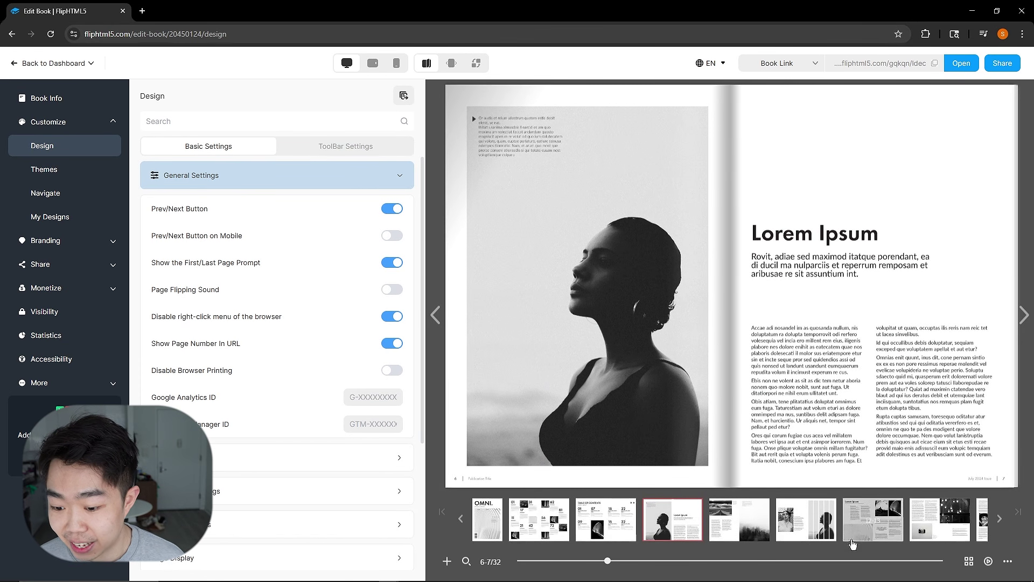
left_click(869, 524)
left_click(869, 524)
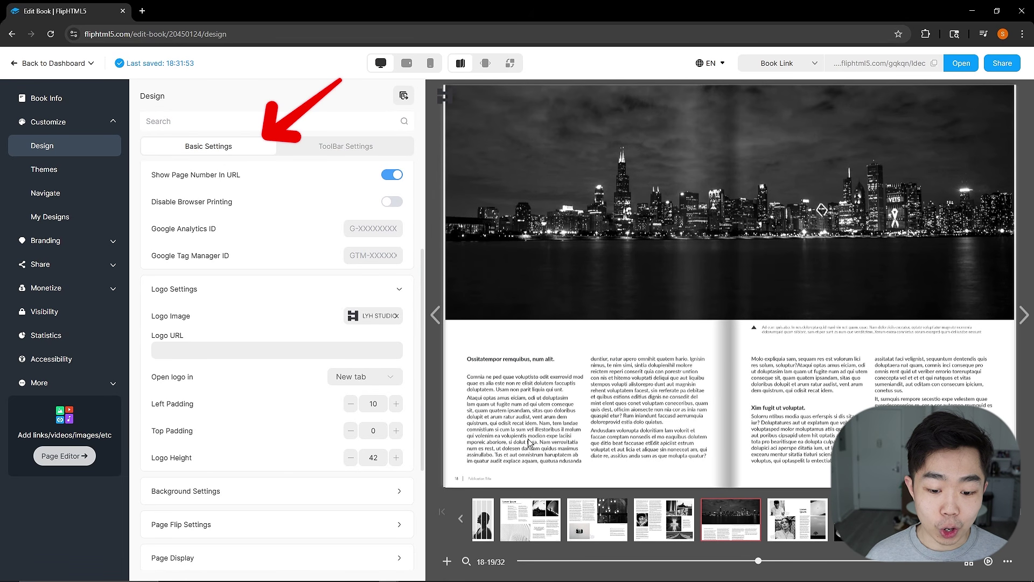
left_click(448, 514)
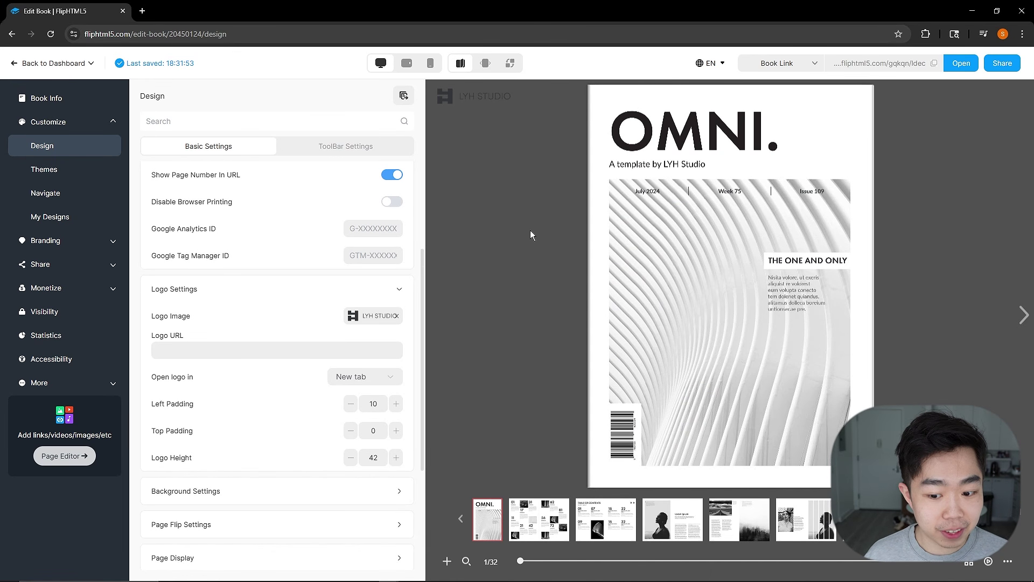
Set the book's background Gradient Color A to red and Gradient Color B to yellow-green, and reopen Gradient Color A
scroll(320, 277, "down", 4)
left_click(320, 275)
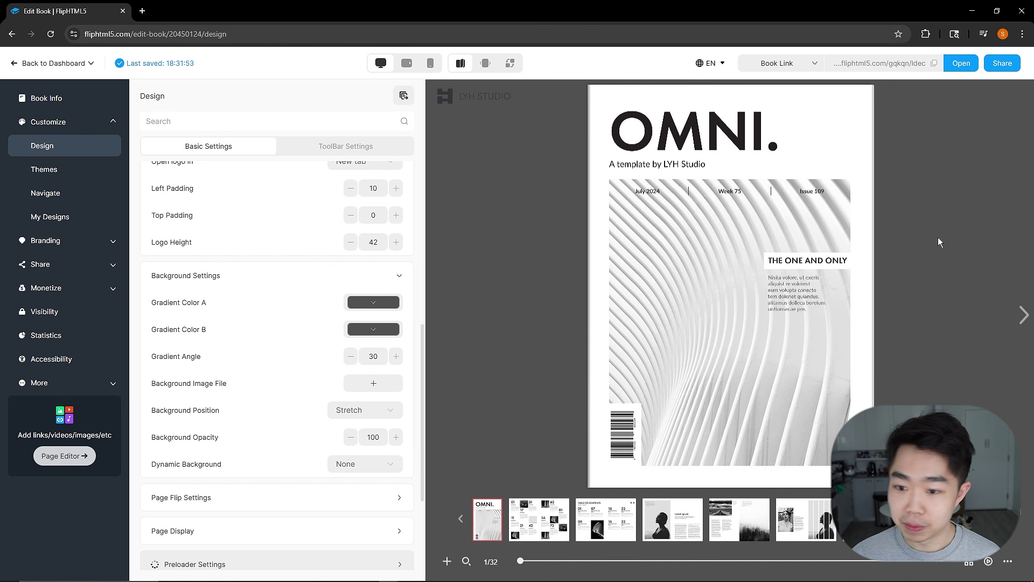
left_click(352, 308)
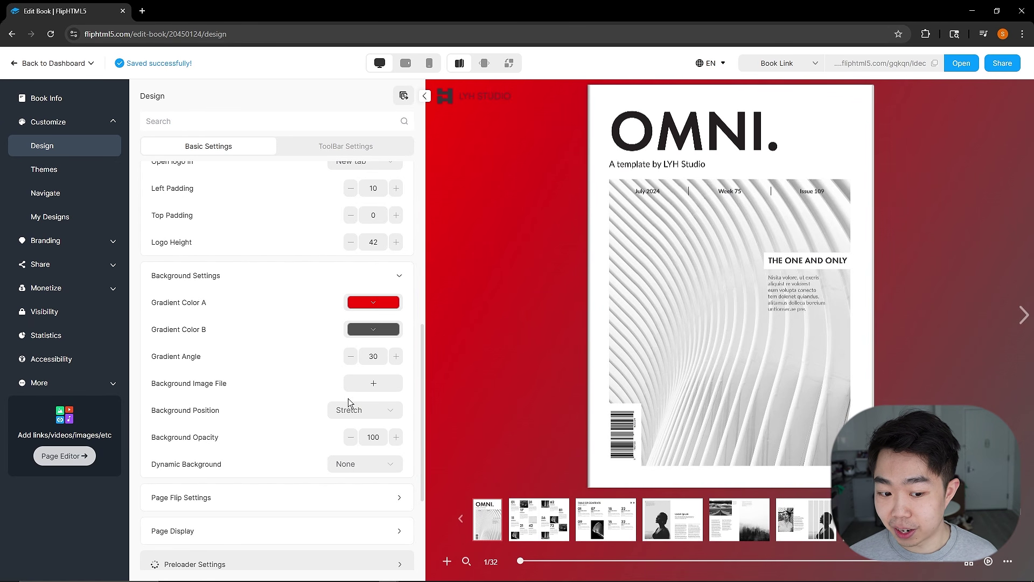
left_click(375, 331)
left_click_drag(451, 354, 452, 361)
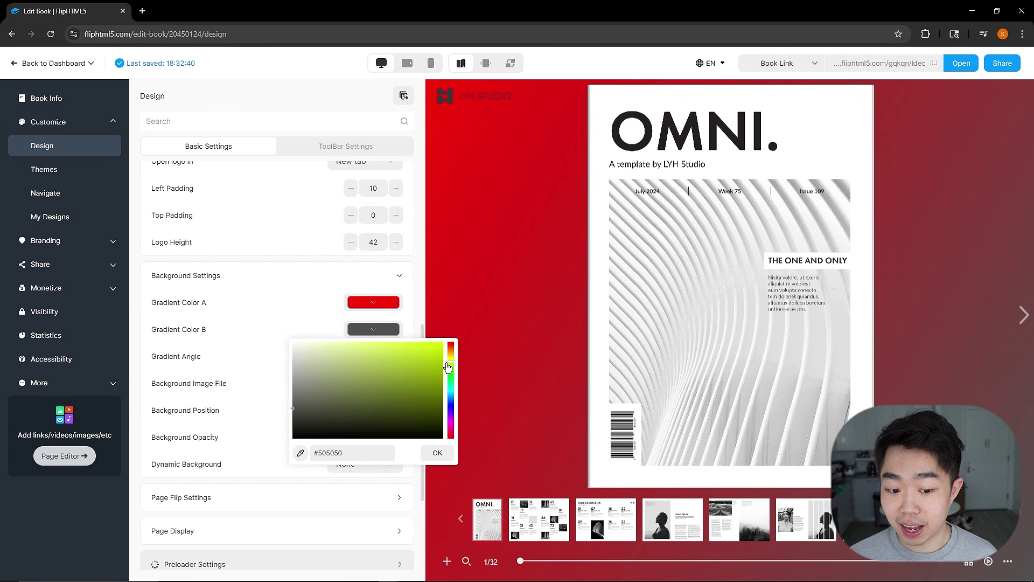
left_click(433, 345)
left_click(438, 453)
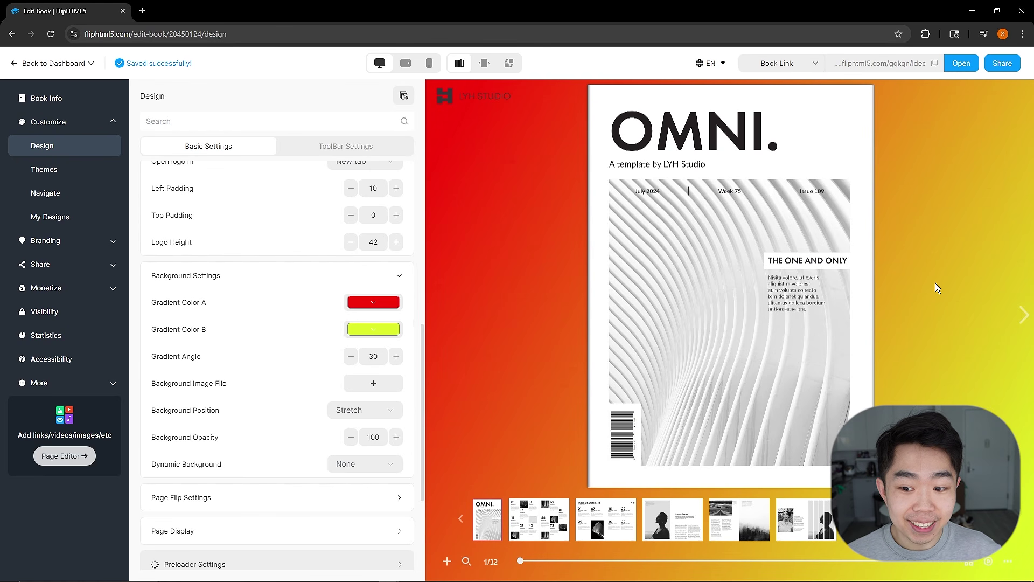
left_click(377, 302)
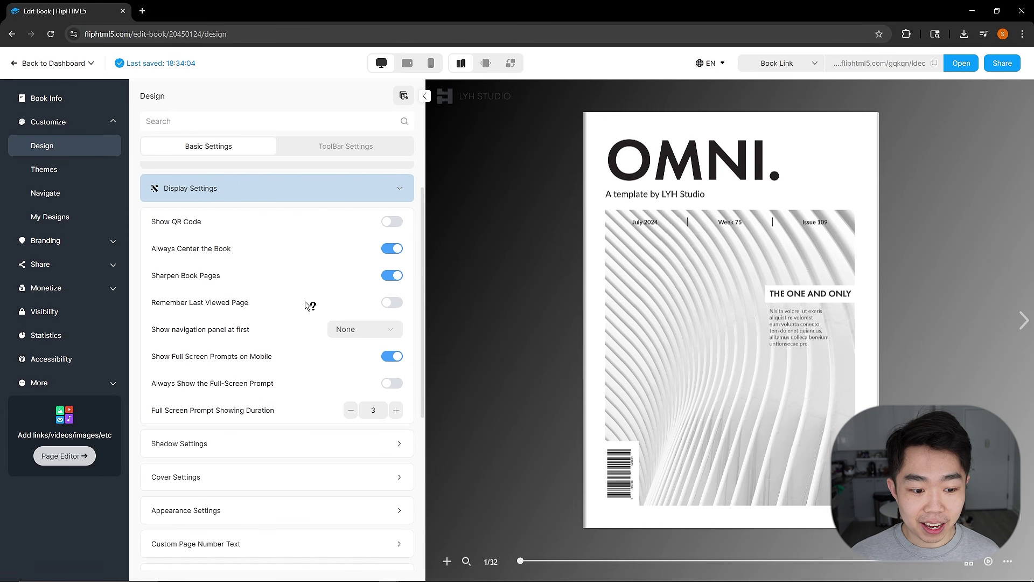
Try the leather1 cover texture in the cover settings, and set the texture to cardboard1 instead
scroll(306, 306, "down", 2)
left_click(244, 371)
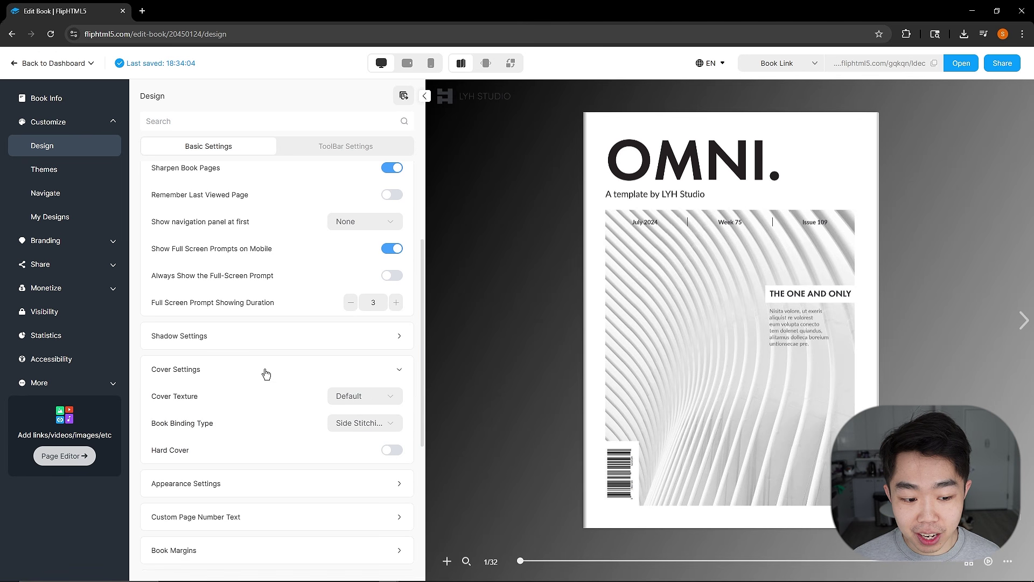
scroll(323, 361, "down", 1)
left_click(396, 348)
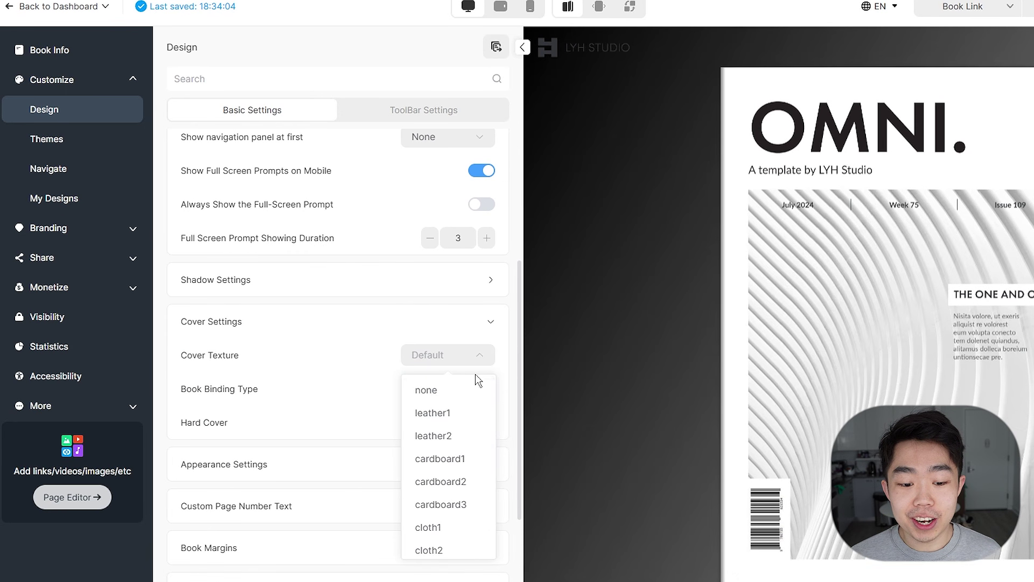
left_click(450, 415)
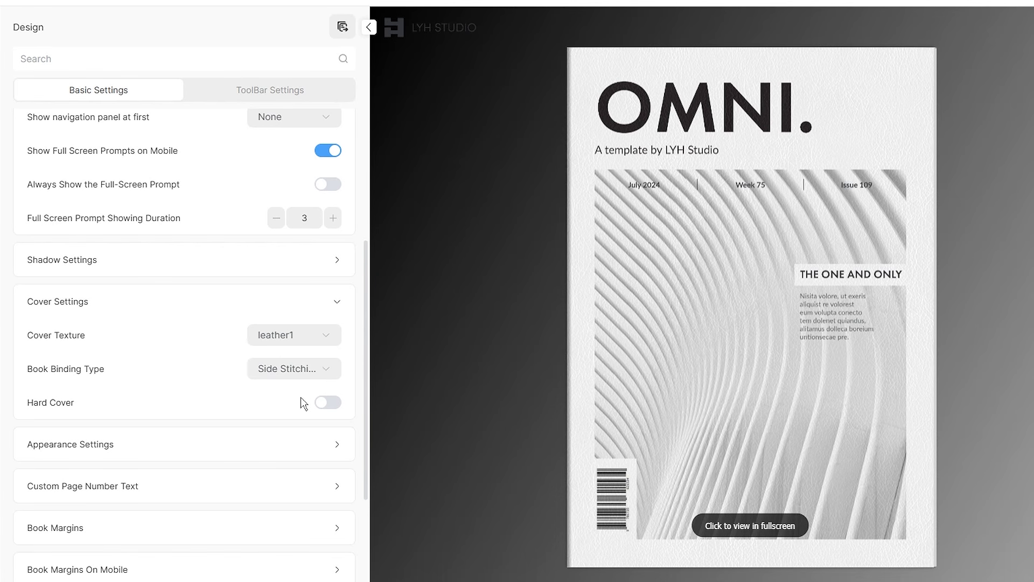
left_click(328, 336)
left_click(297, 436)
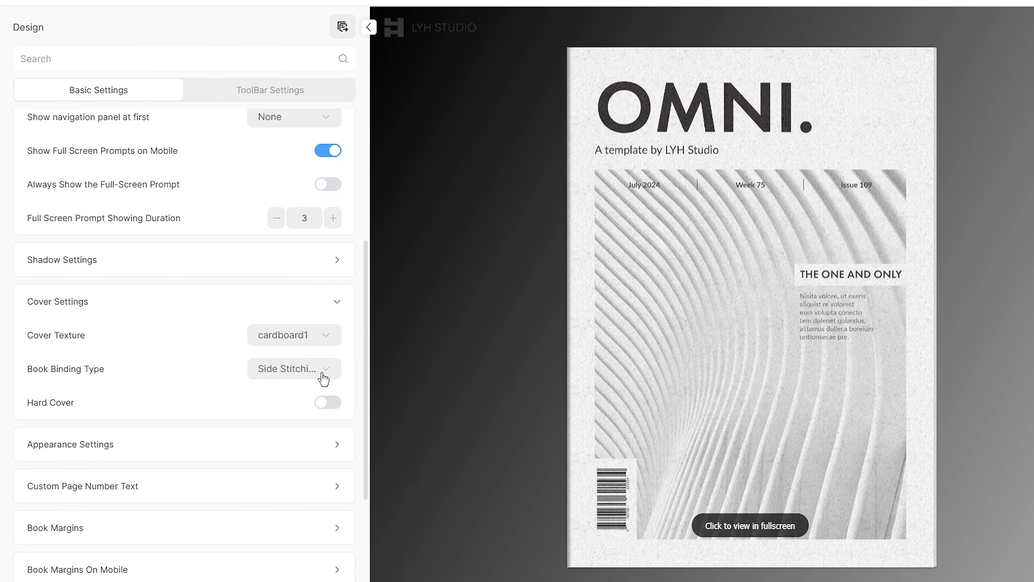
Try Saddle Stitching as the book binding type, and set it to Flat Stitching instead
left_click(323, 378)
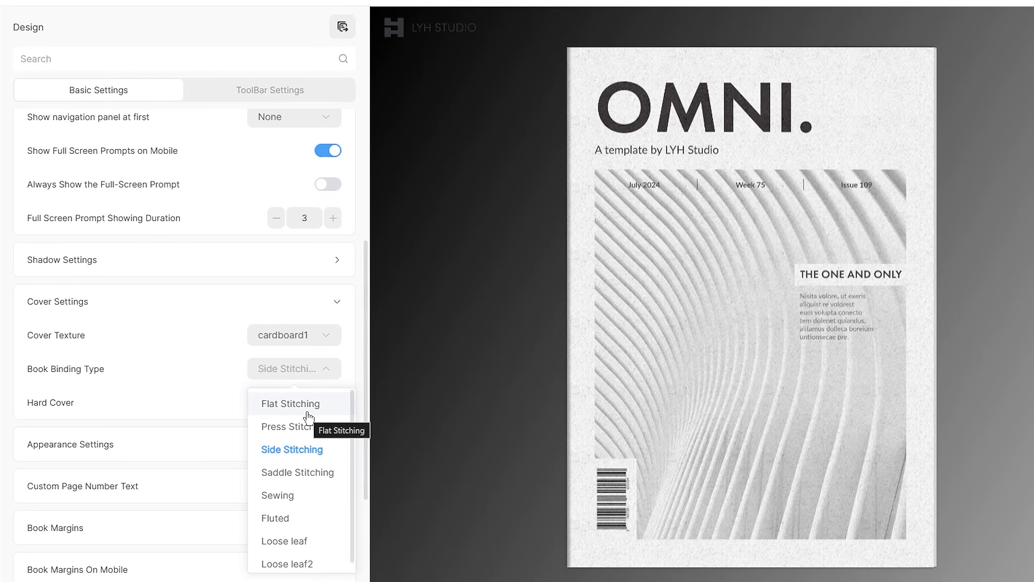
left_click(315, 474)
left_click(331, 369)
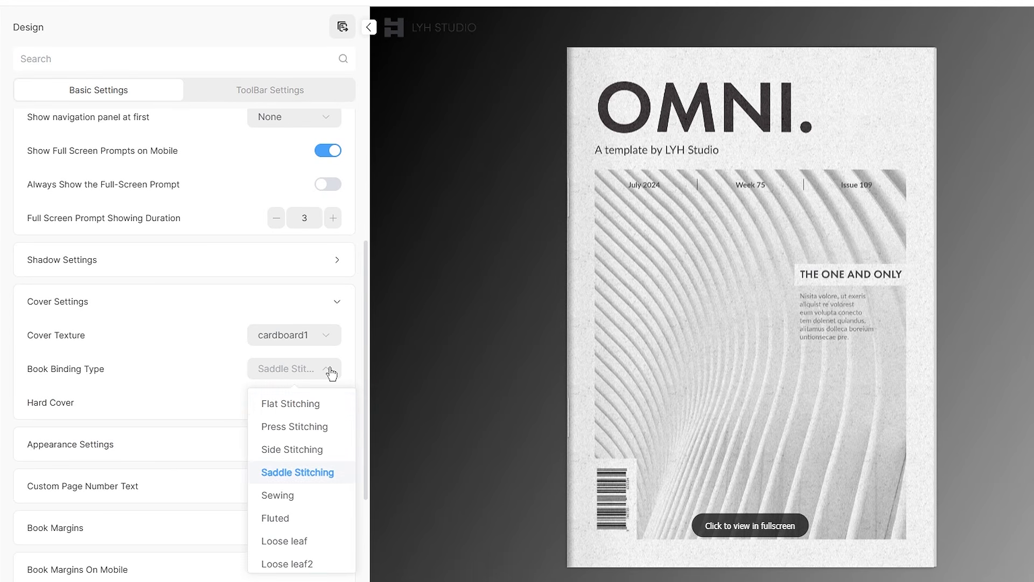
left_click(307, 403)
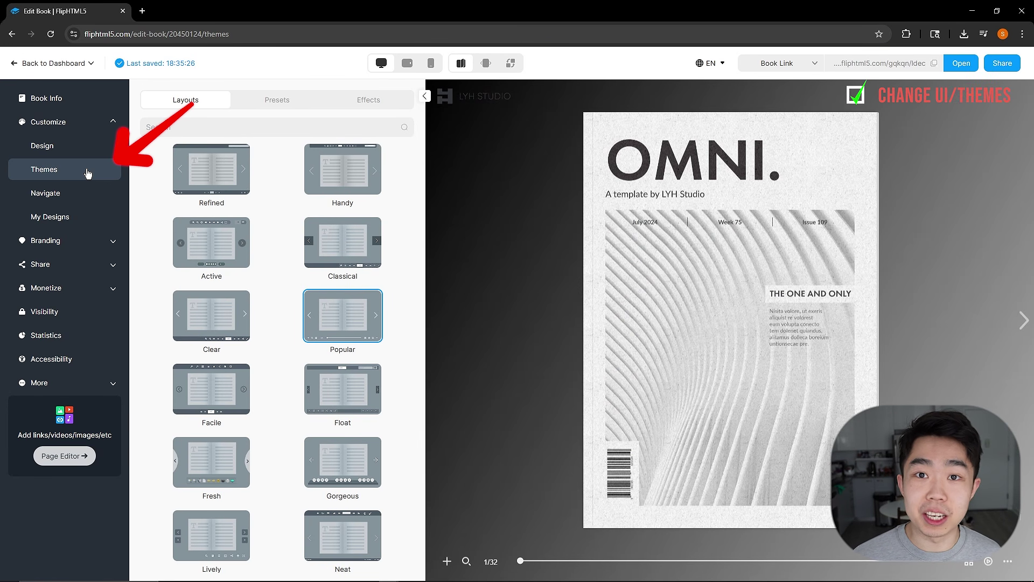
Apply the WarmSunshine preset theme to the flipbook
mouse_move(353, 255)
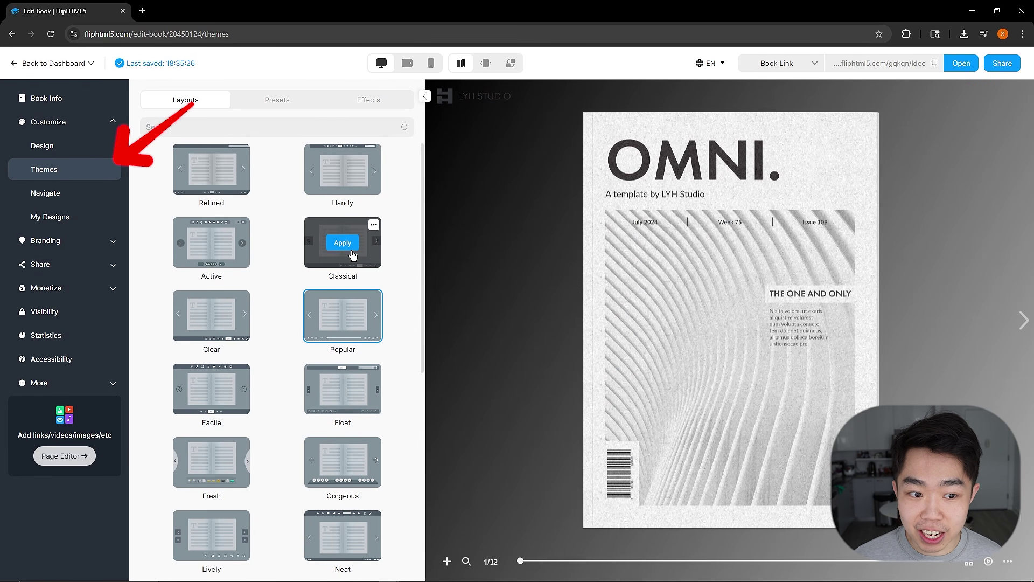
left_click(270, 101)
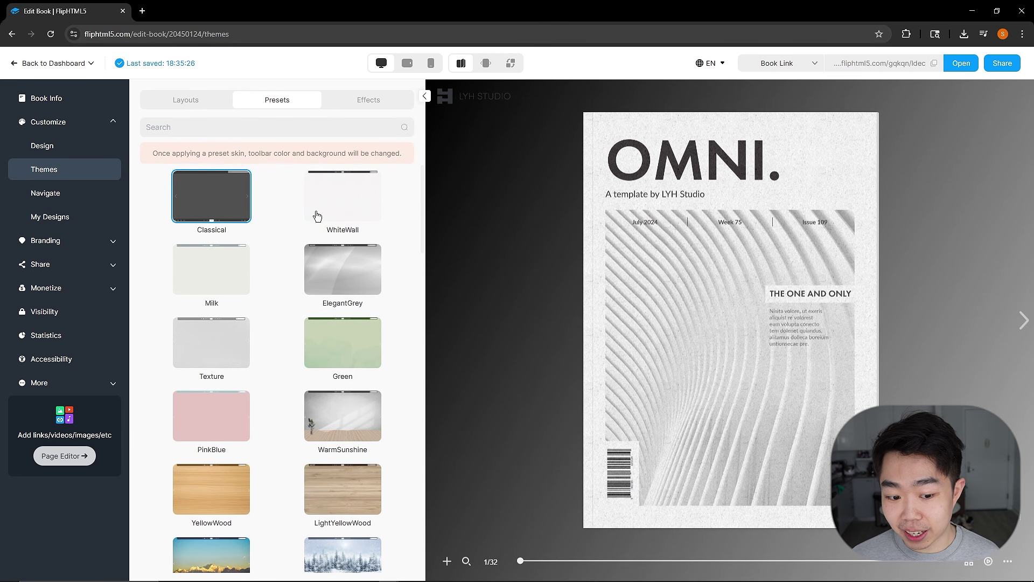
scroll(317, 216, "down", 1)
left_click(342, 364)
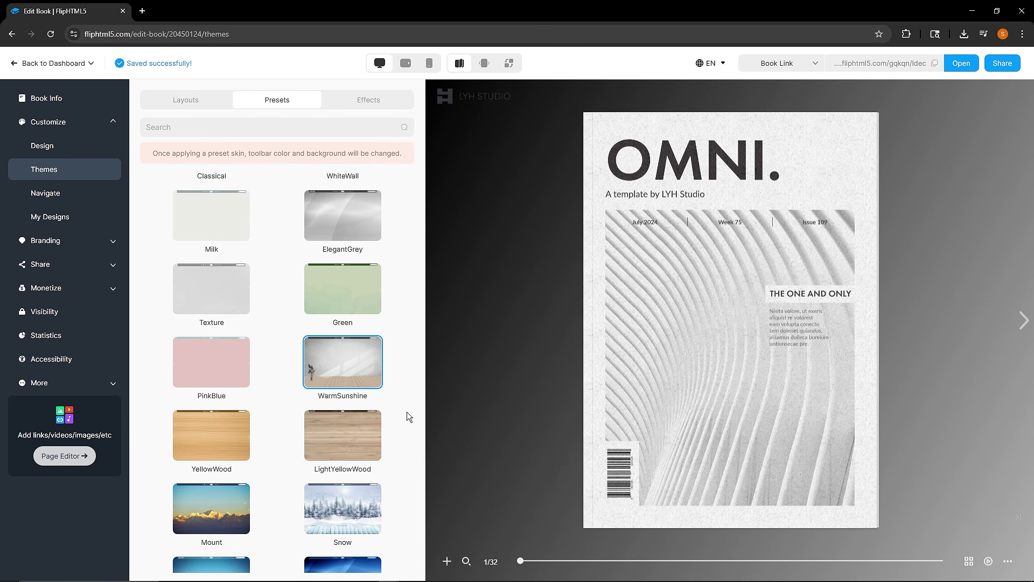
left_click(349, 371)
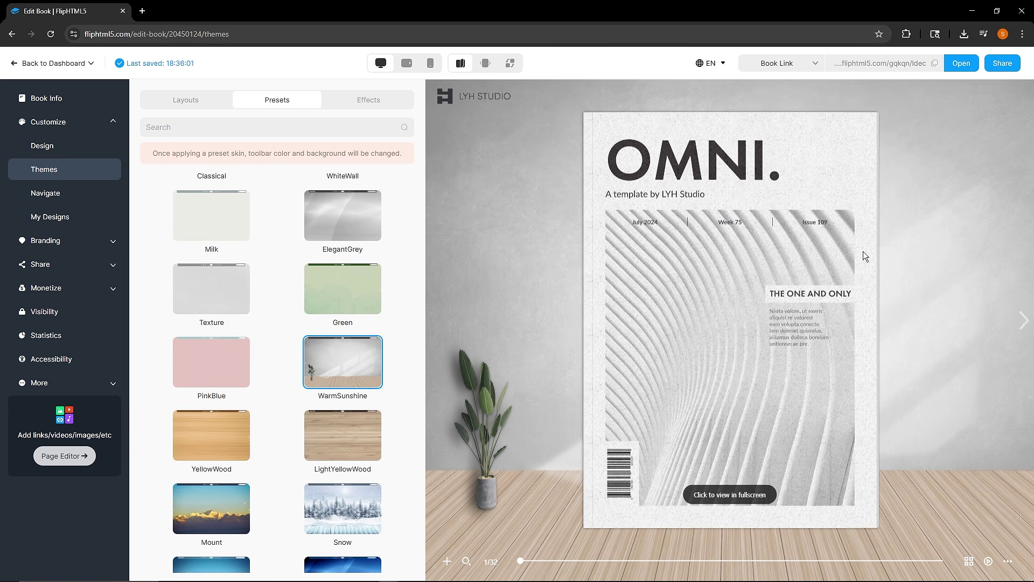
Apply the FallenLeaves animated effect to the flipbook background
left_click(370, 101)
mouse_move(371, 258)
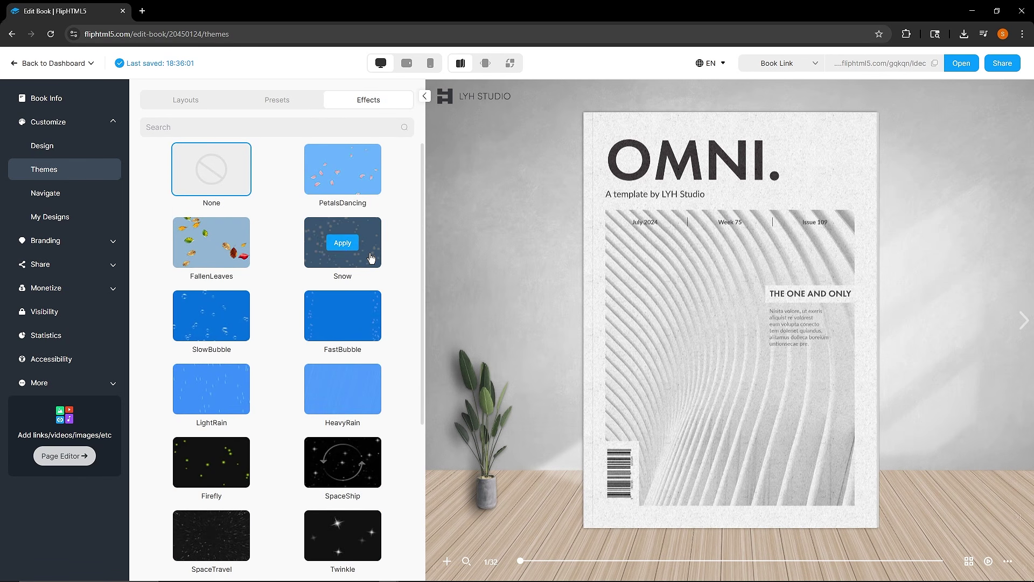
left_click(210, 244)
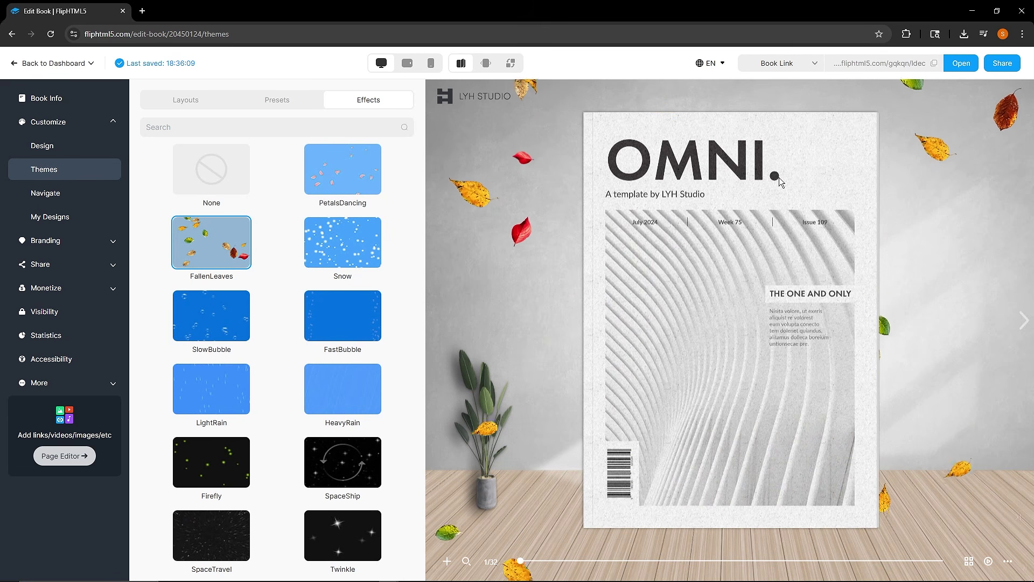
Open the book's sharing options, view the poster templates, and preview different collage layouts for the share image
left_click(1002, 63)
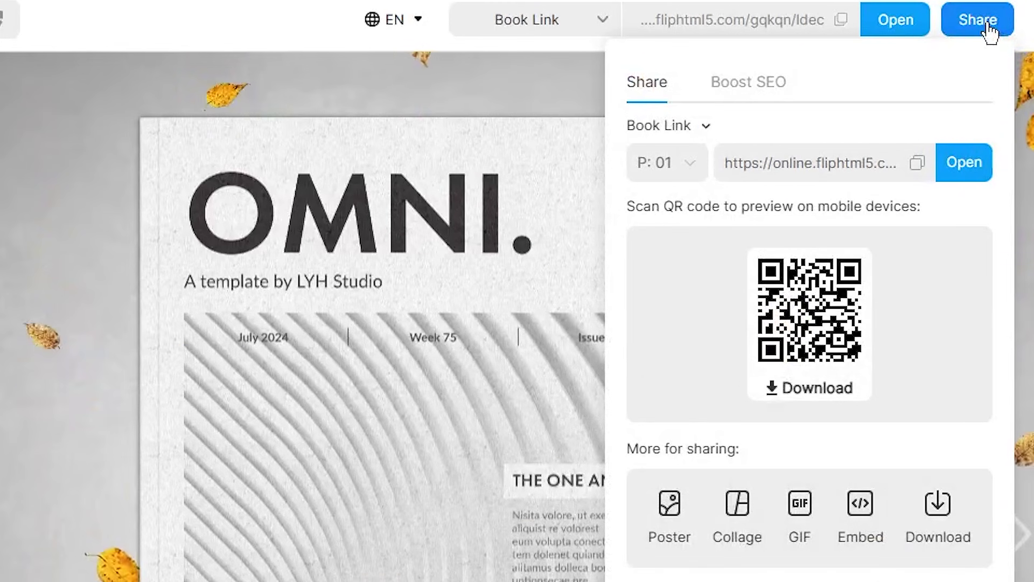
left_click(671, 502)
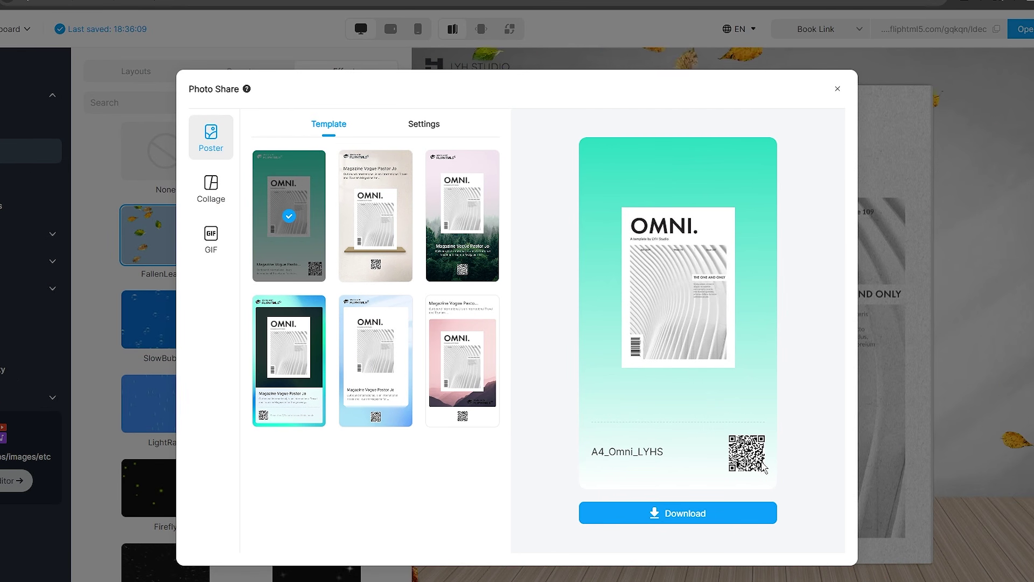
left_click(213, 195)
left_click(402, 232)
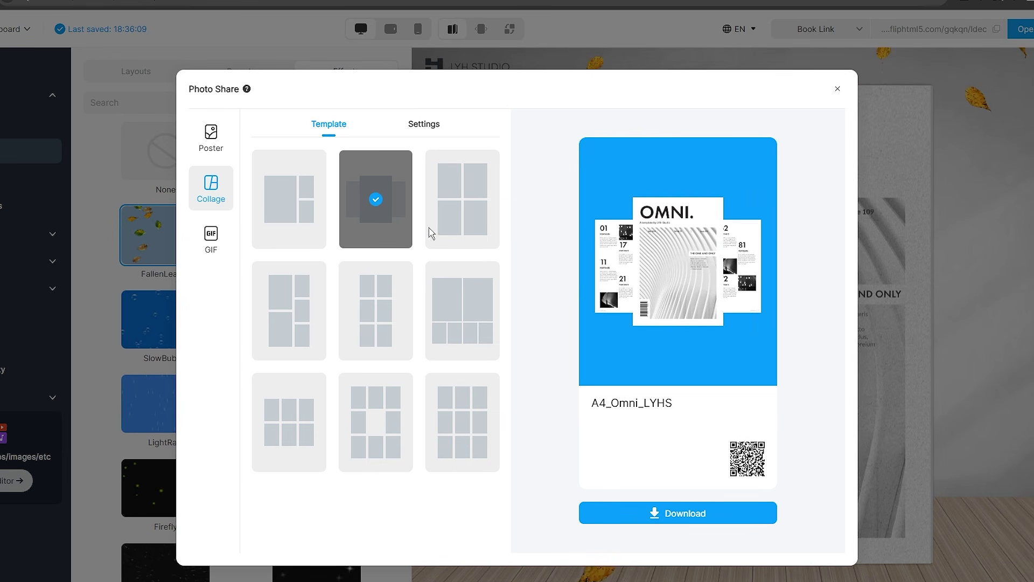
left_click(442, 303)
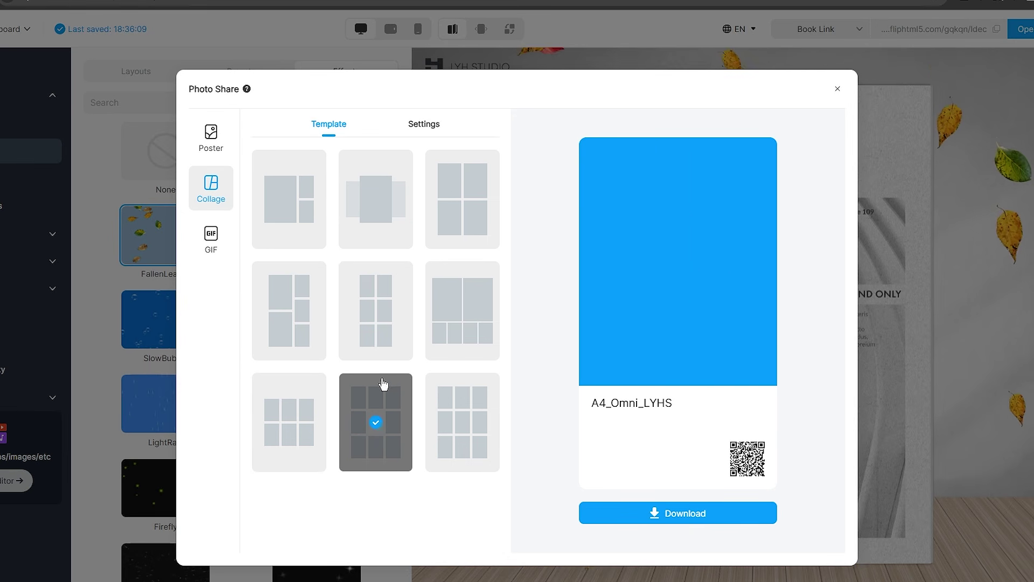
View the GIF sharing option, include page 4 among the single-page thumbnails, and close the photo sharing dialog
left_click(211, 239)
left_click(475, 226)
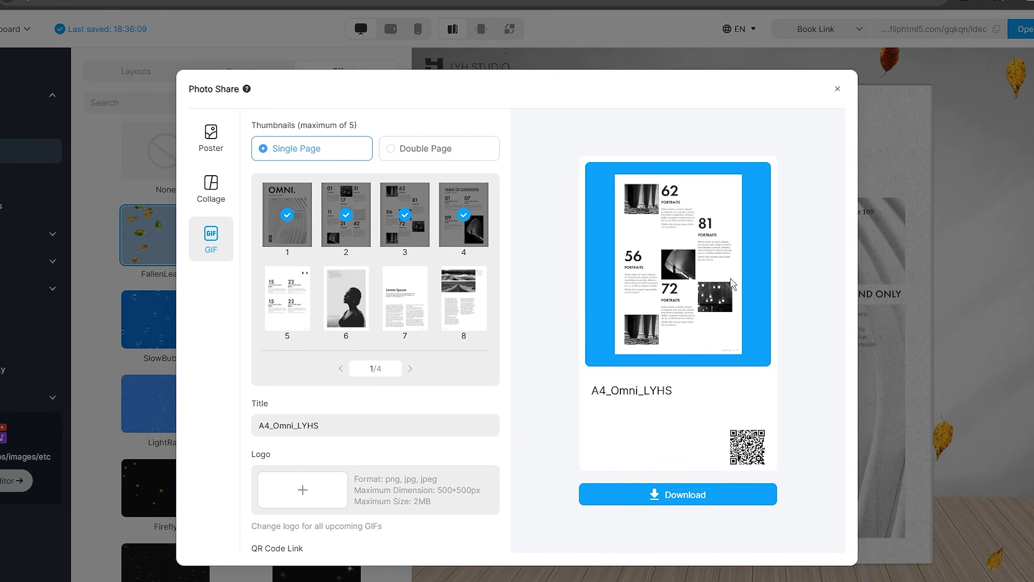
left_click(837, 88)
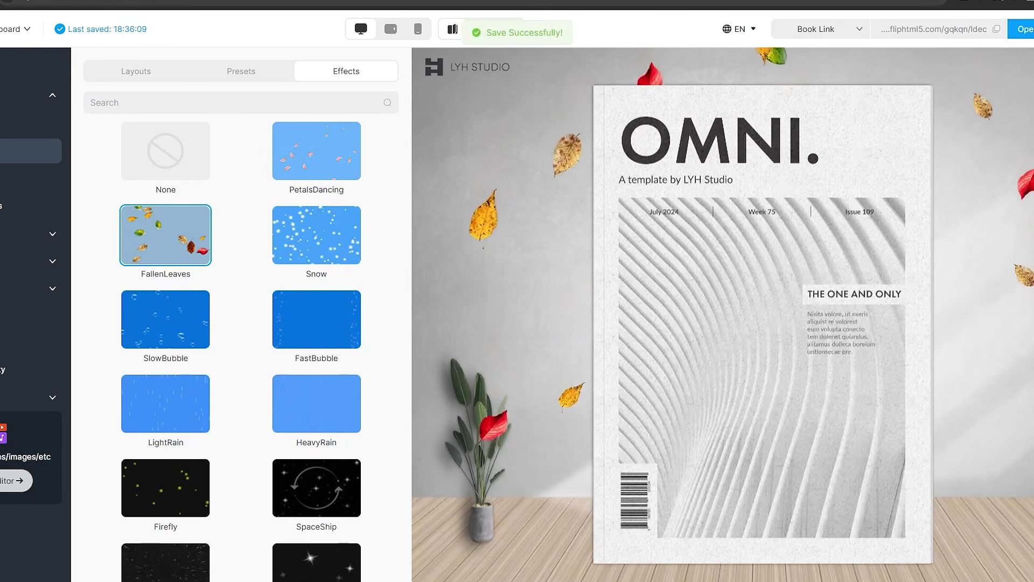
Open the book's sharing options and choose to download the flipbook
left_click(1031, 33)
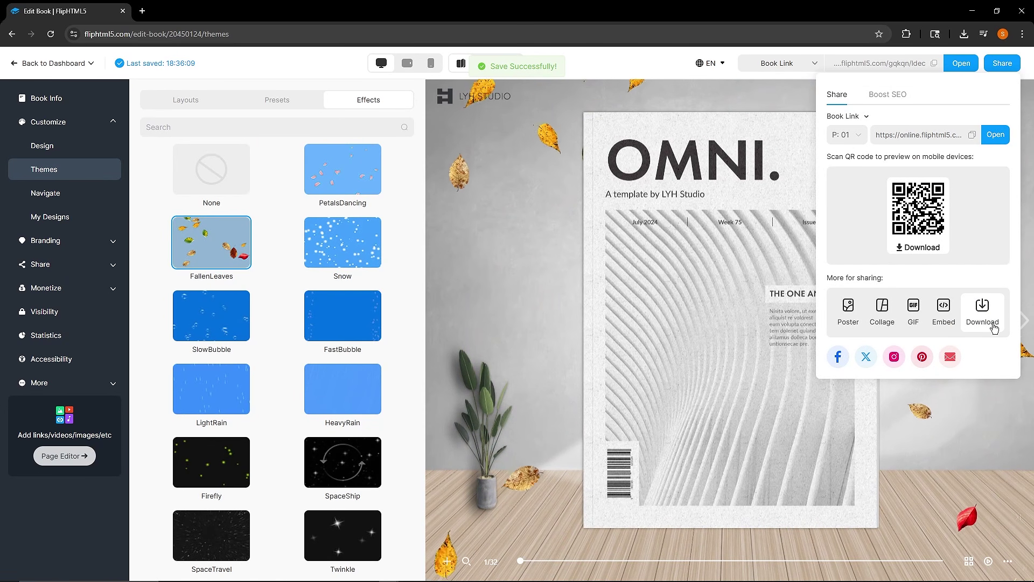
left_click(984, 318)
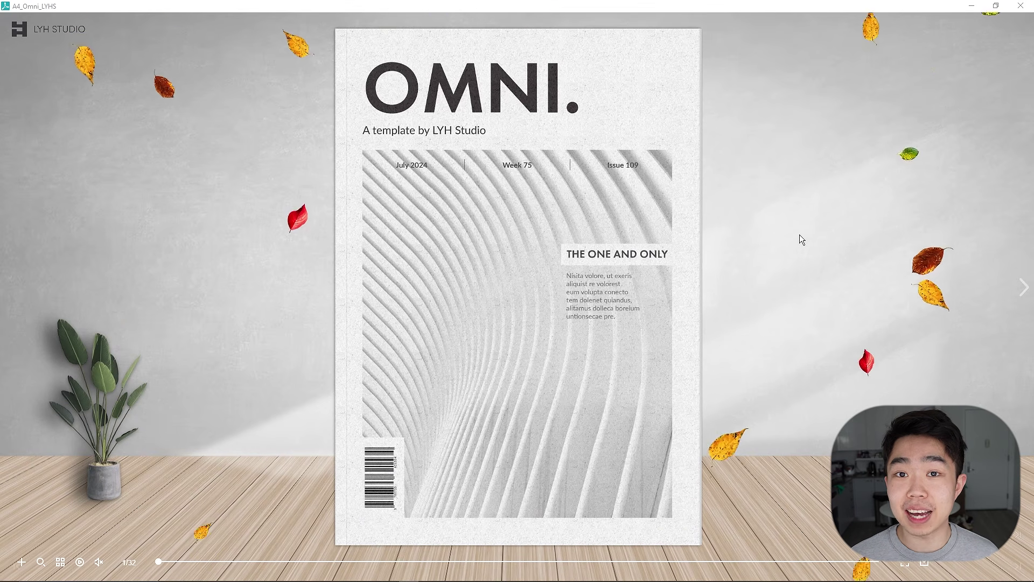
Open the downloaded A4_Omni_LYHS flipbook from its cover and flip forward through its pages to the city skyline spread
left_click(612, 279)
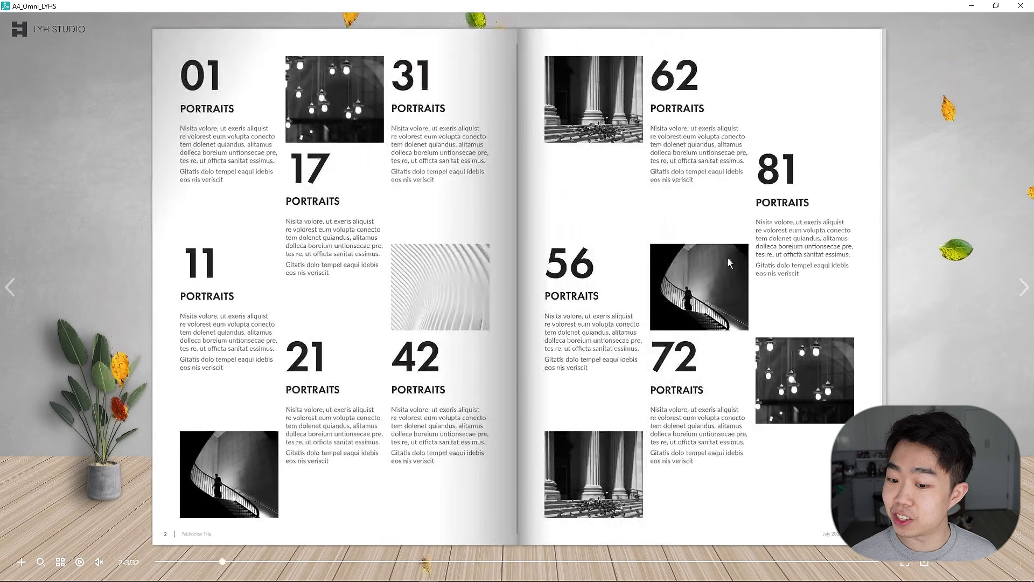
left_click(729, 257)
left_click(668, 237)
left_click(650, 236)
left_click(650, 235)
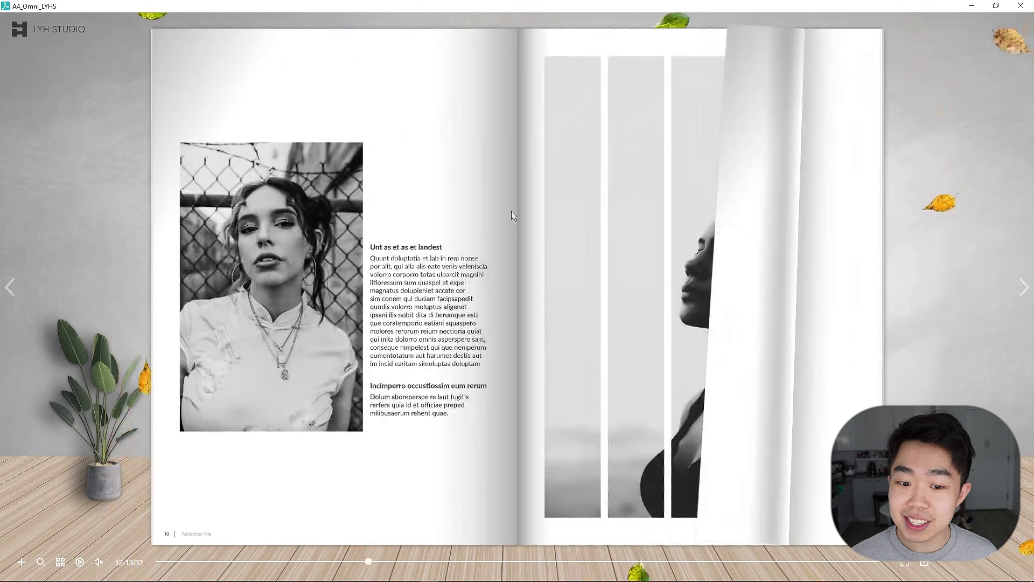
left_click(697, 251)
left_click(698, 252)
left_click(706, 249)
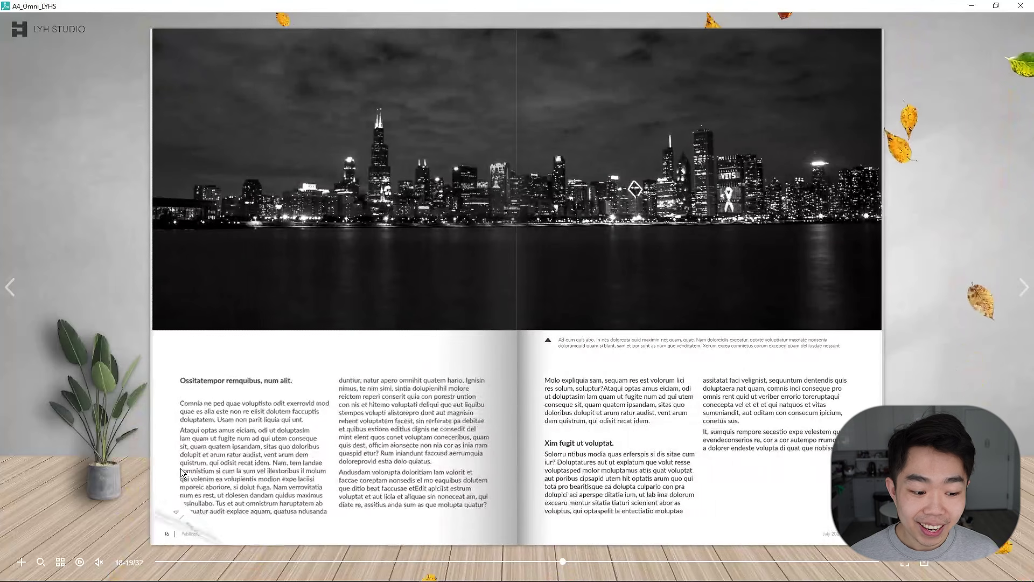